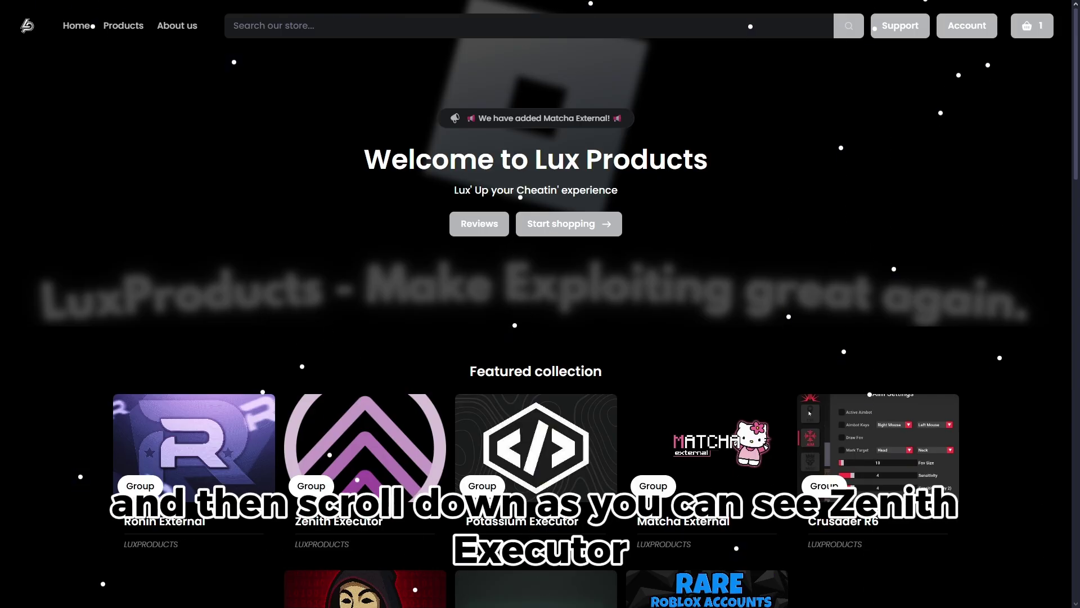
- Find Zenith Executor in the store's featured collection and choose the 1 Month product for purchase at $20.99
{"action": "scroll", "coordinate": [430, 250], "scroll_direction": "down", "scroll_amount": 2}
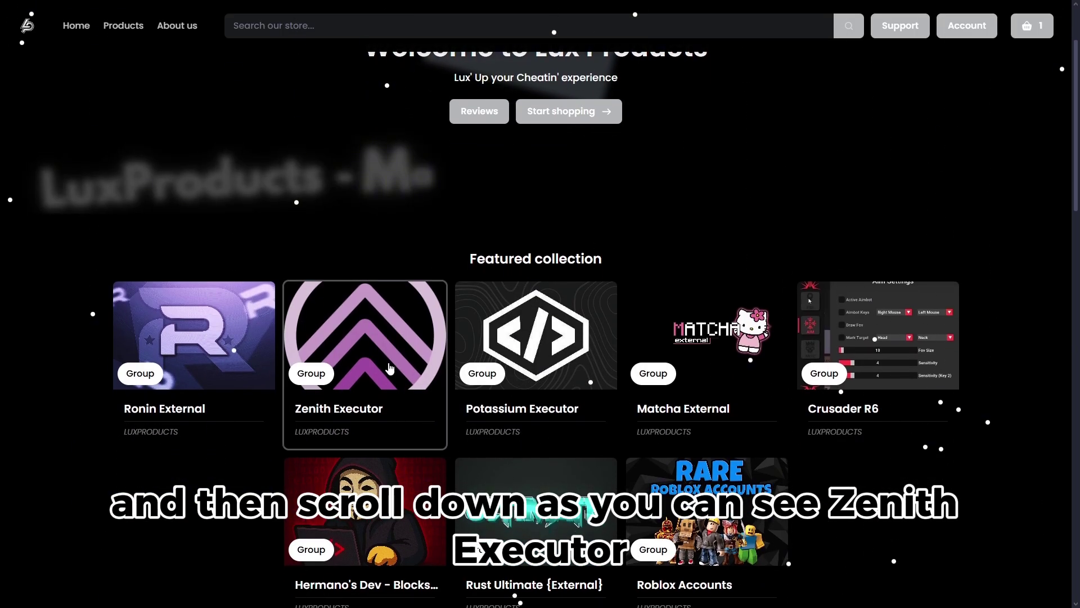
{"action": "left_click", "coordinate": [424, 314]}
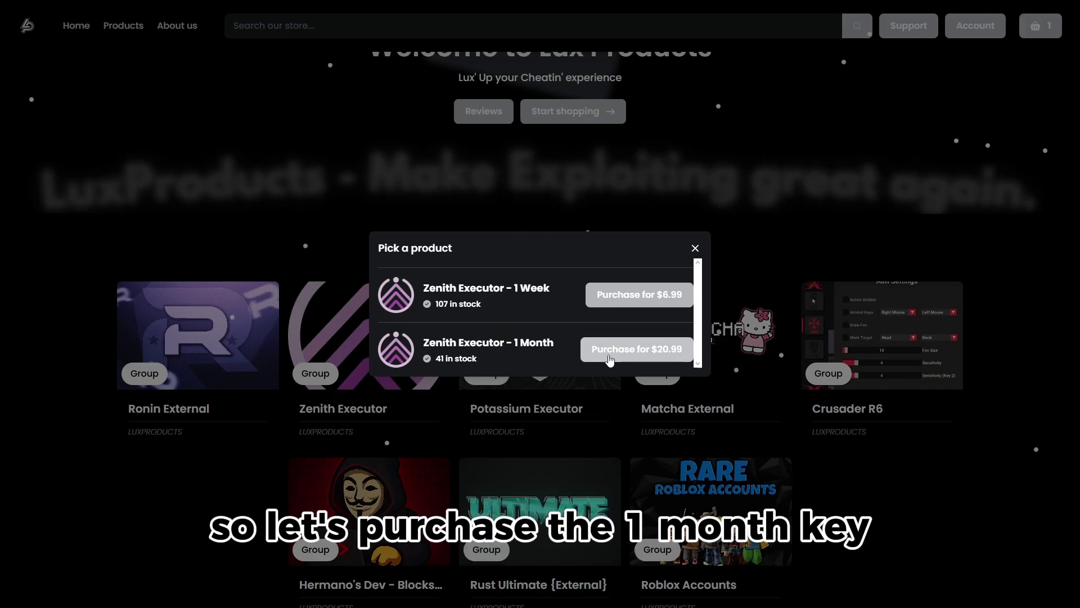
{"action": "left_click", "coordinate": [626, 349]}
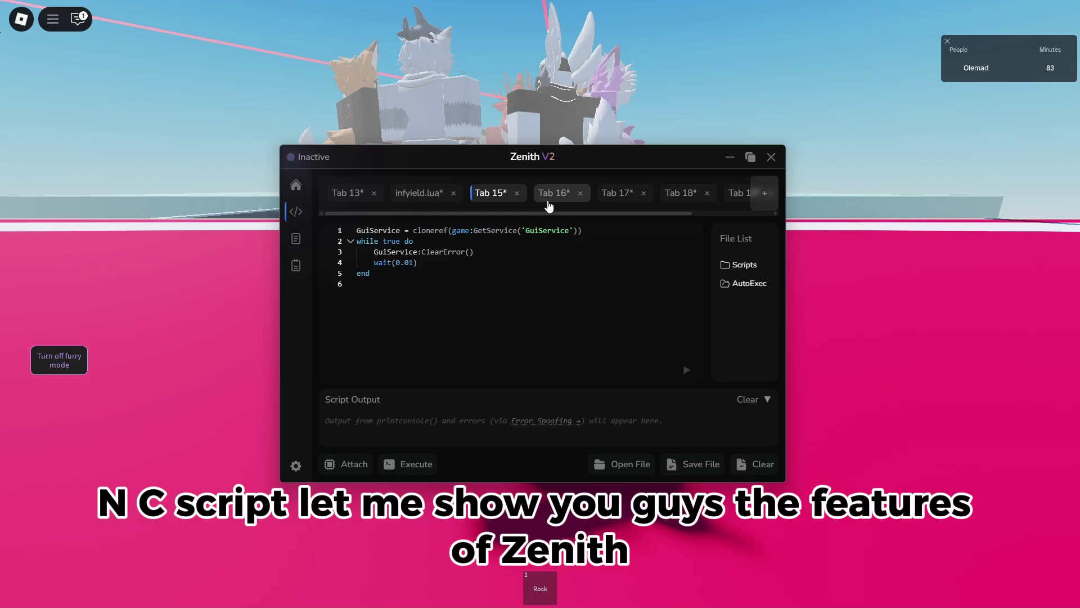
- Open the Zenith settings and look through the available setting categories
{"action": "mouse_move", "coordinate": [304, 339]}
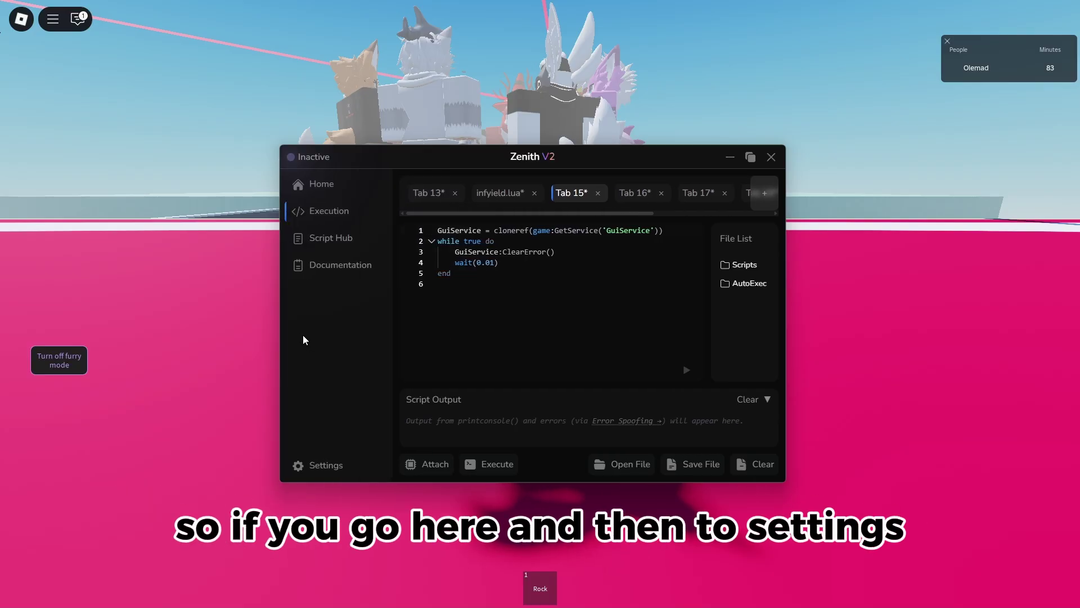
{"action": "left_click", "coordinate": [320, 464]}
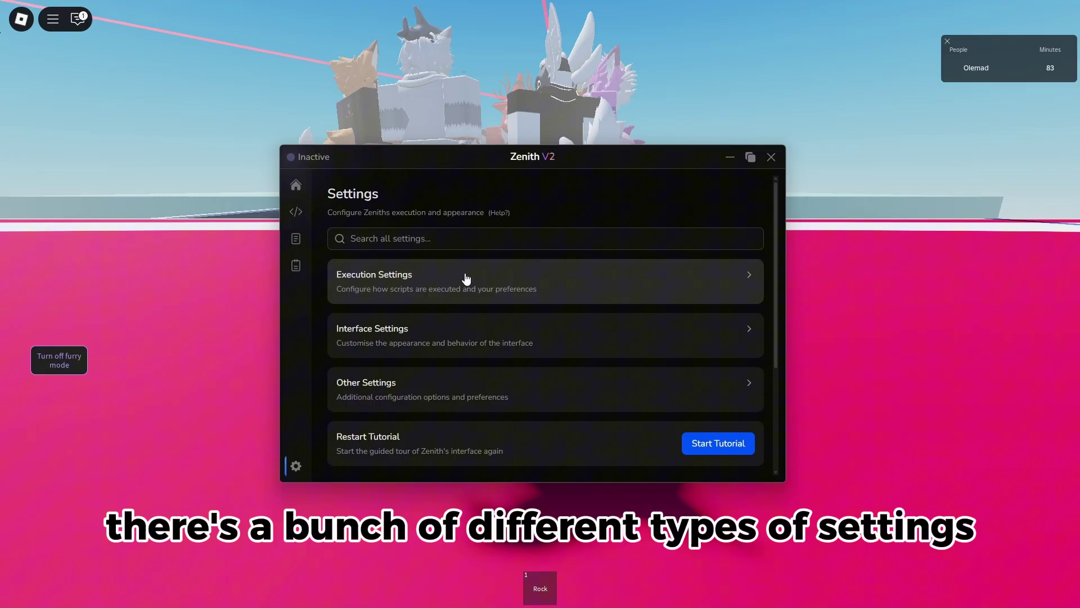
{"action": "scroll", "coordinate": [466, 283], "scroll_direction": "down", "scroll_amount": 1}
{"action": "scroll", "coordinate": [394, 284], "scroll_direction": "up", "scroll_amount": 1}
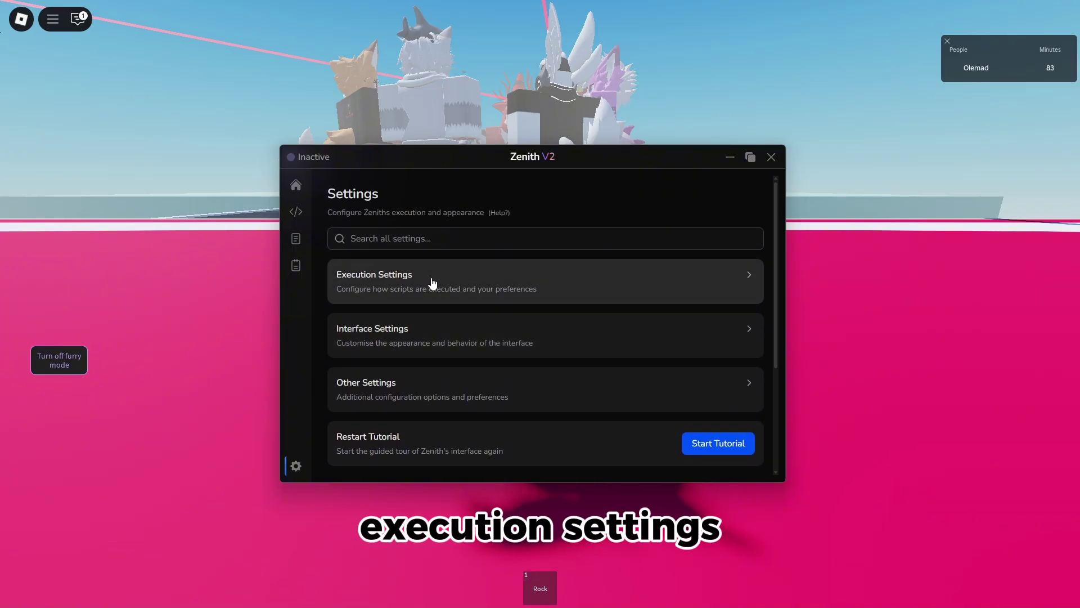
{"action": "scroll", "coordinate": [365, 334], "scroll_direction": "down", "scroll_amount": 2}
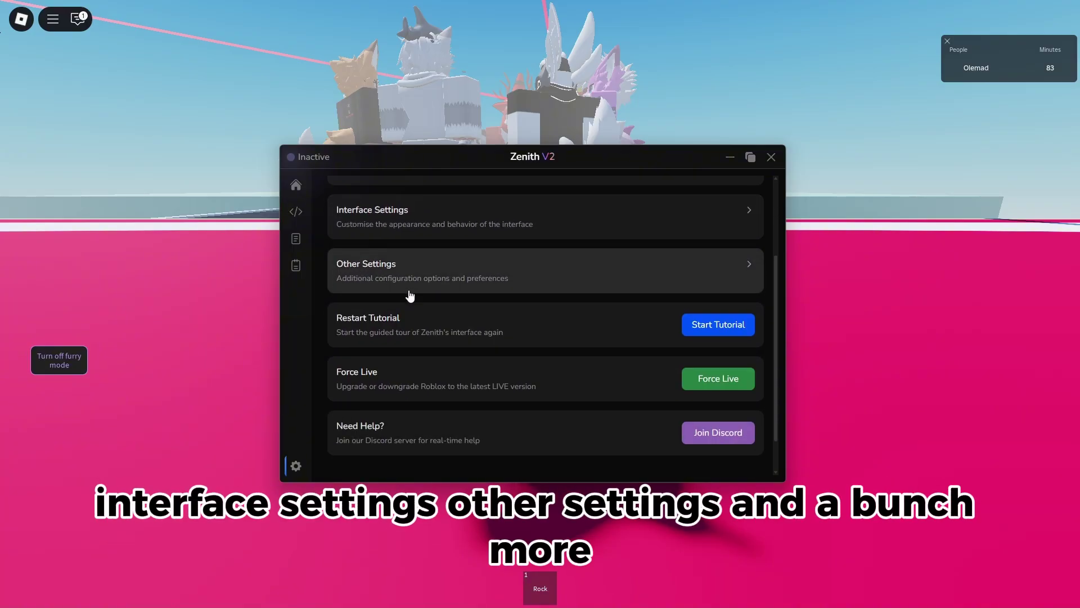
{"action": "scroll", "coordinate": [394, 294], "scroll_direction": "down", "scroll_amount": 1}
{"action": "scroll", "coordinate": [393, 326], "scroll_direction": "up", "scroll_amount": 4}
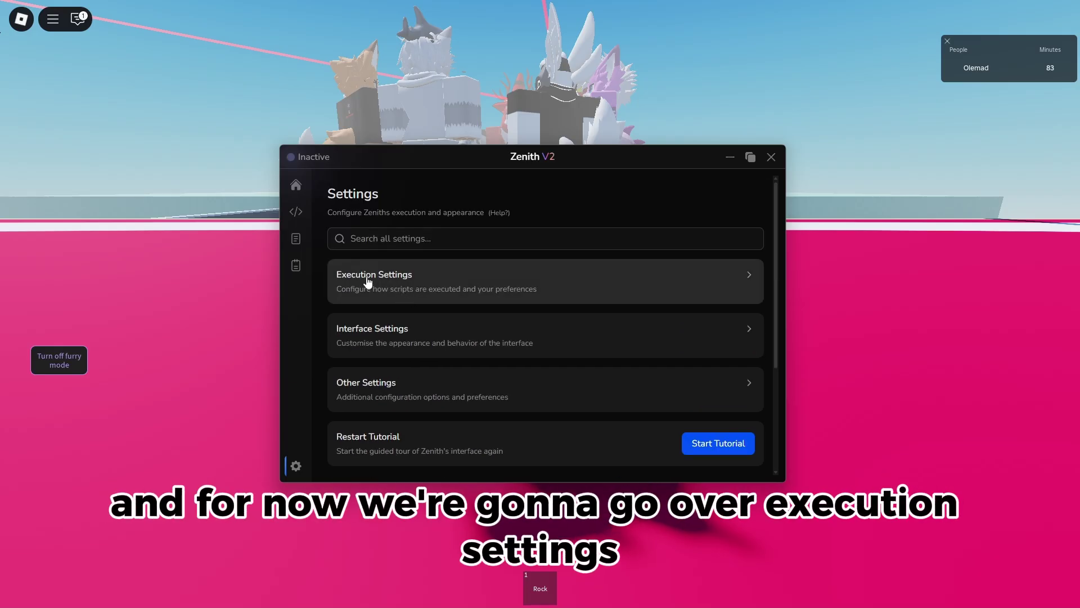
- Turn on Internal Interface in the Execution Settings
{"action": "left_click", "coordinate": [401, 282]}
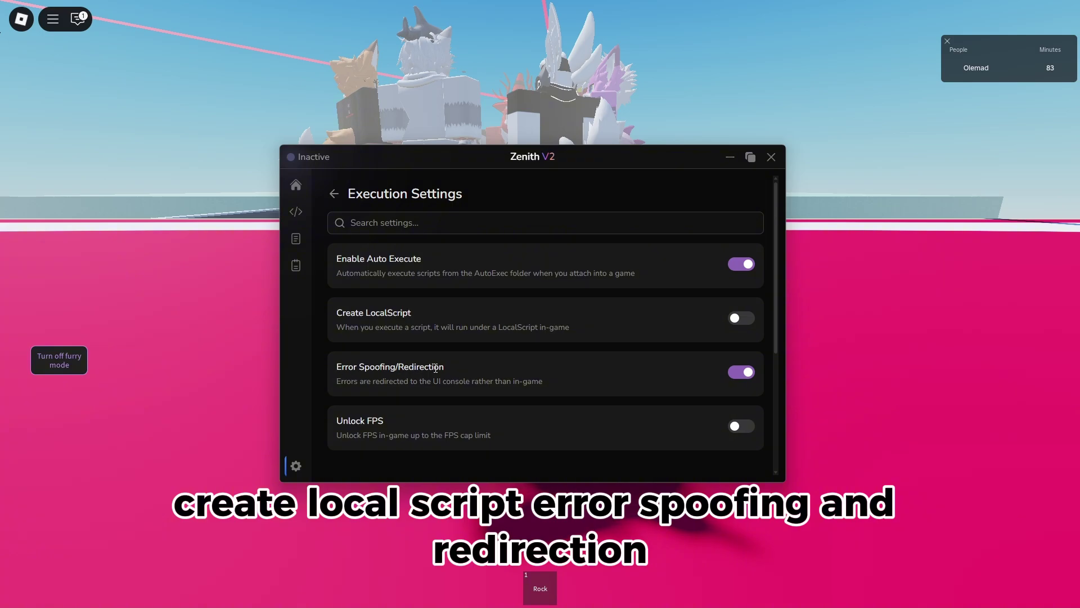
{"action": "scroll", "coordinate": [405, 360], "scroll_direction": "down", "scroll_amount": 2}
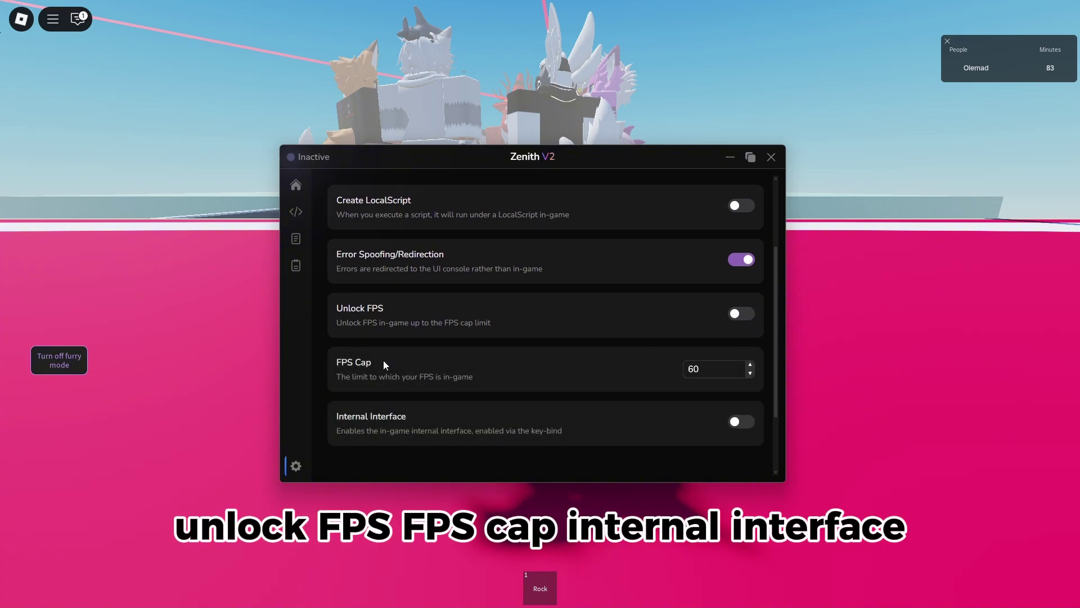
{"action": "scroll", "coordinate": [383, 364], "scroll_direction": "down", "scroll_amount": 1}
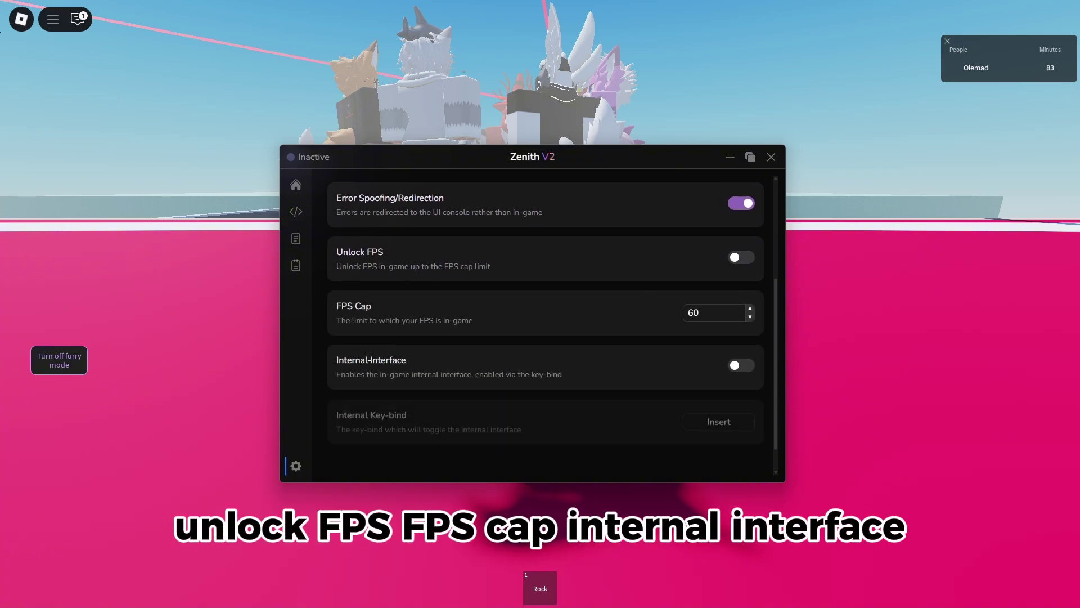
{"action": "left_click", "coordinate": [738, 370]}
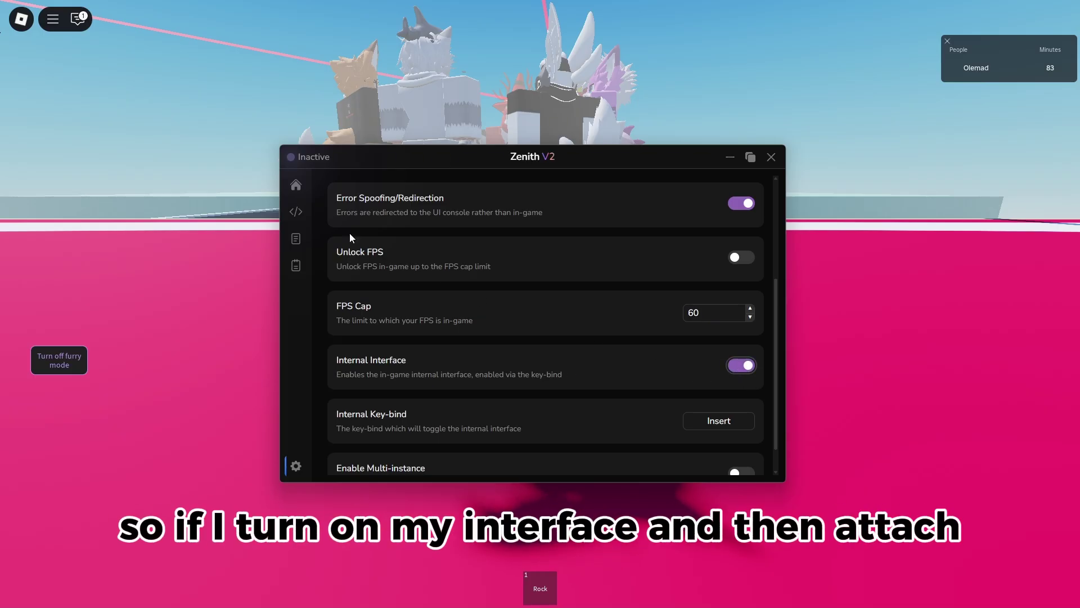
- Attach Zenith to the running game, bring up the in-game internal interface and move its window slightly
{"action": "left_click", "coordinate": [296, 185]}
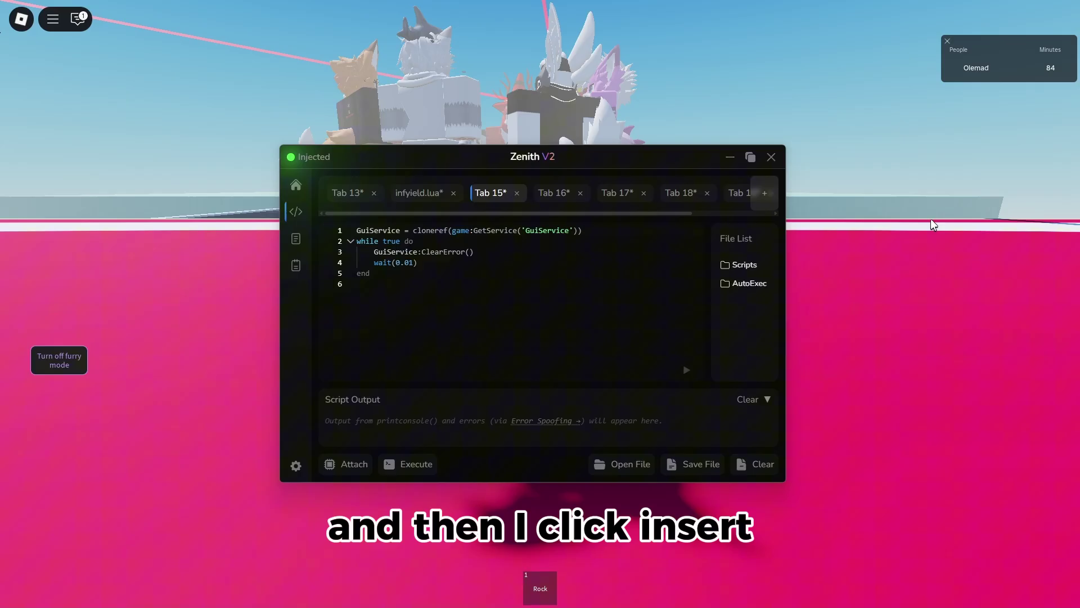
{"action": "key", "text": "Insert"}
{"action": "left_click_drag", "start_coordinate": [502, 168], "coordinate": [510, 194]}
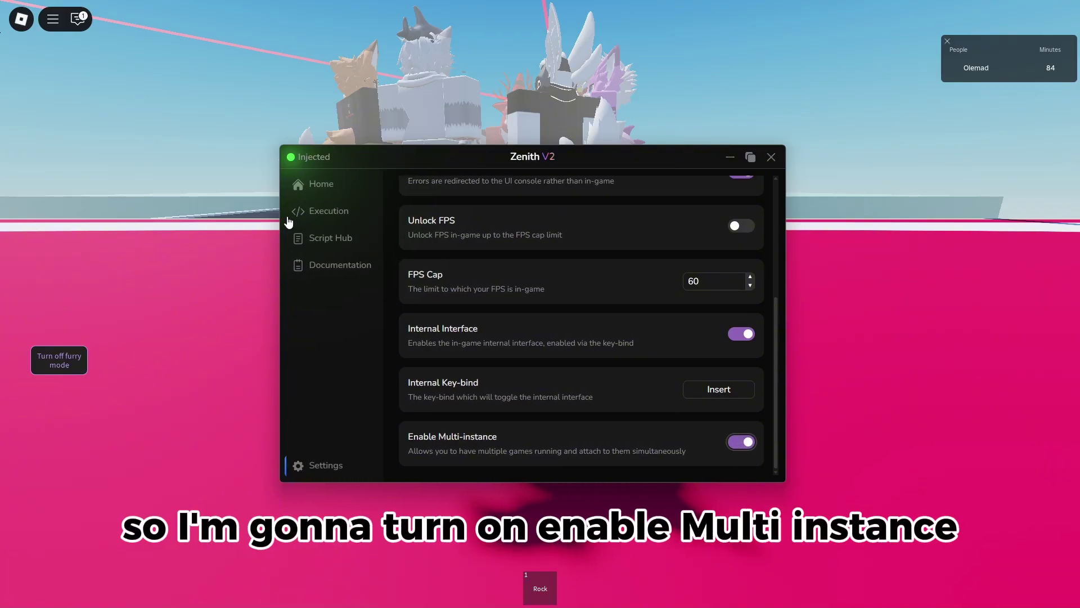
- Open the theme selection in the Interface Settings and apply the HalloweenNight theme
{"action": "left_click", "coordinate": [295, 466]}
{"action": "left_click", "coordinate": [347, 337]}
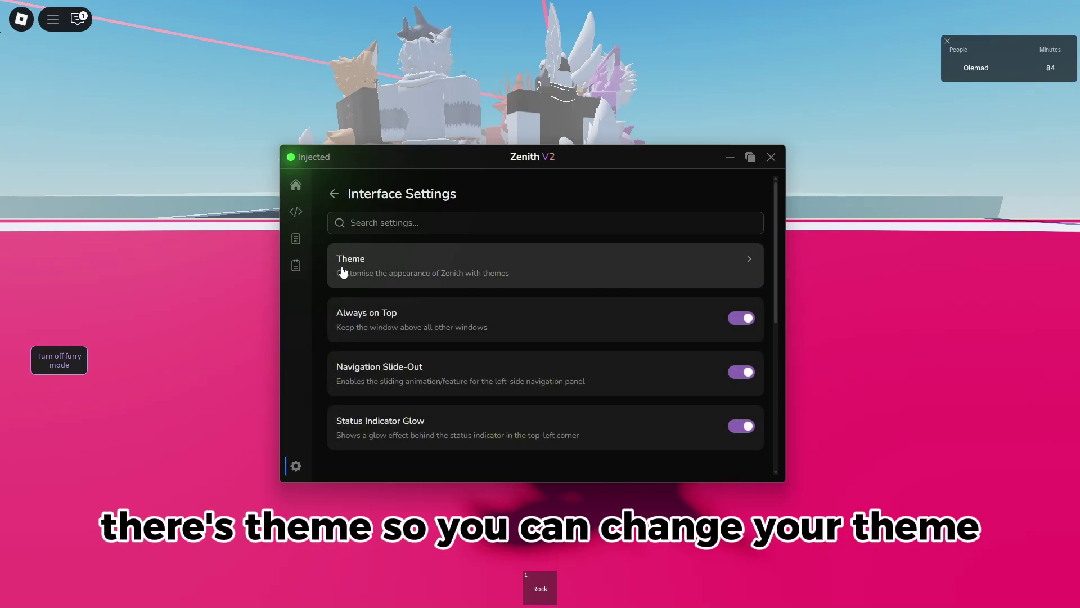
{"action": "left_click", "coordinate": [514, 279]}
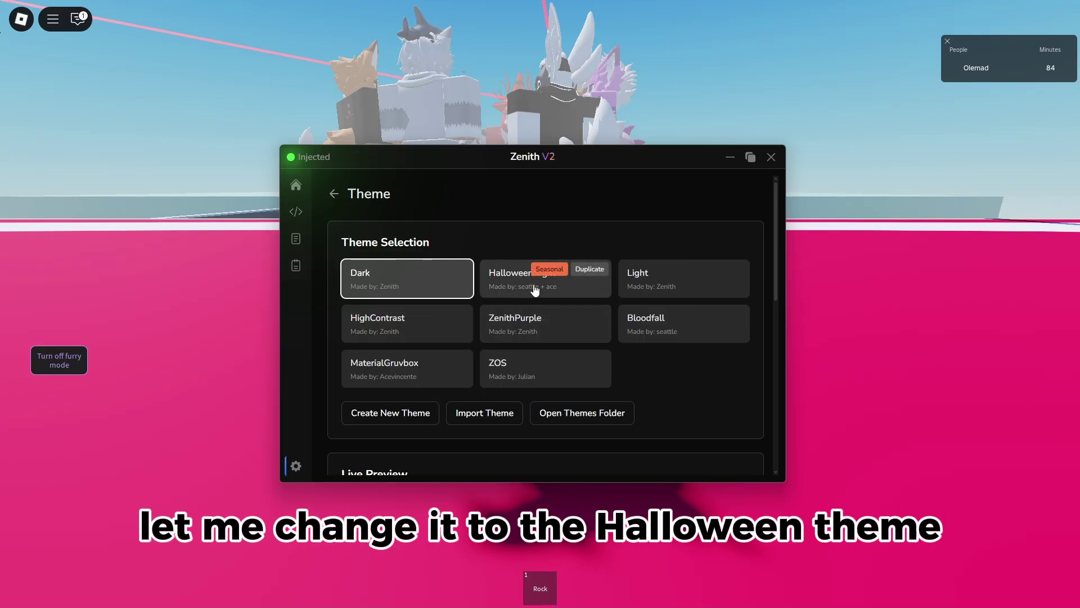
{"action": "left_click", "coordinate": [566, 291]}
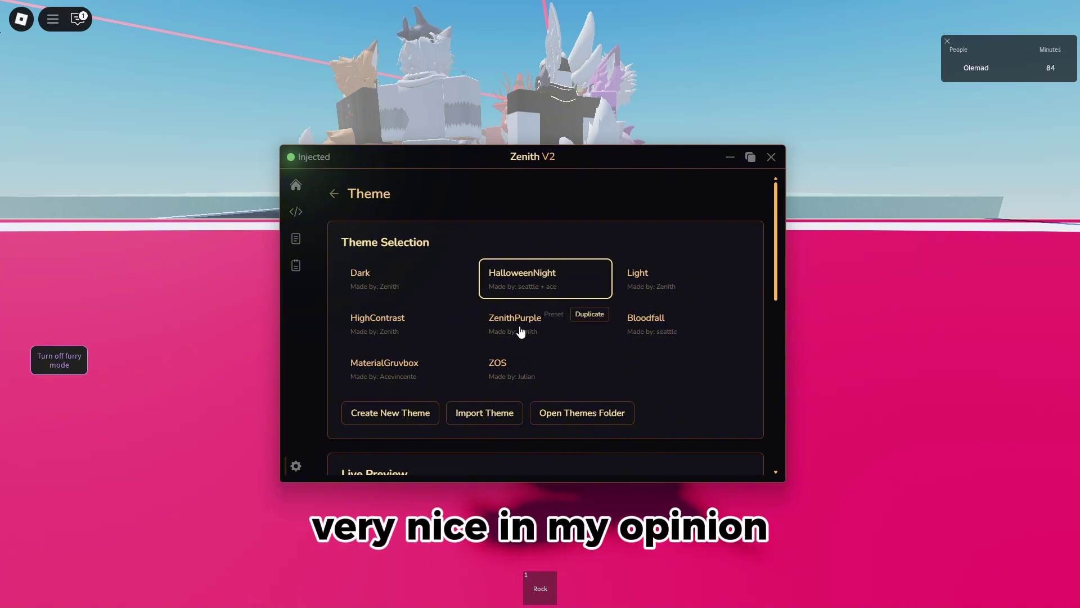
- Try the ZenithPurple, Bloodfall, Light and ZOS themes and settle on MaterialGruvbox
{"action": "left_click", "coordinate": [540, 332]}
{"action": "left_click", "coordinate": [630, 321]}
{"action": "left_click", "coordinate": [644, 286]}
{"action": "left_click", "coordinate": [553, 376]}
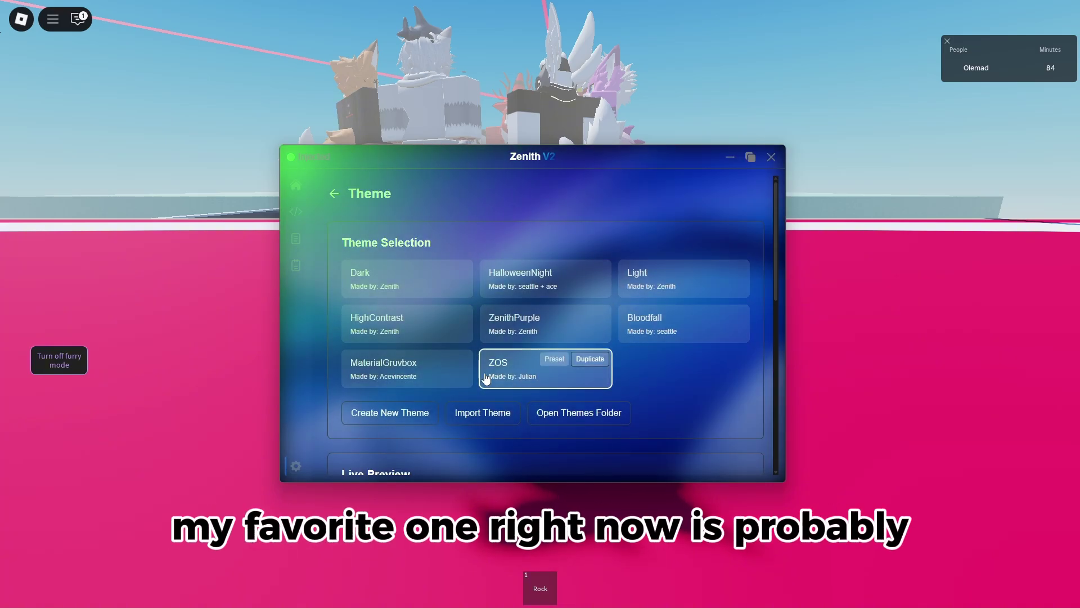
{"action": "triple_click", "coordinate": [429, 372]}
- Look through the Interface Settings and Other Settings, moving the Zenith window slightly, and return to the script editor
{"action": "scroll", "coordinate": [459, 345], "scroll_direction": "down", "scroll_amount": 2}
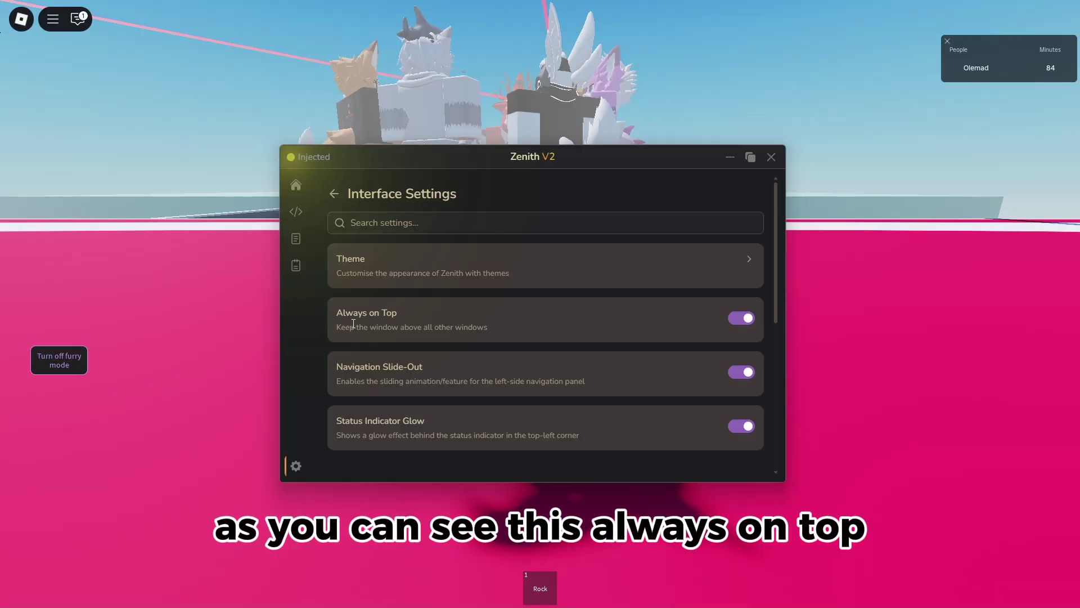
{"action": "scroll", "coordinate": [363, 315], "scroll_direction": "down", "scroll_amount": 2}
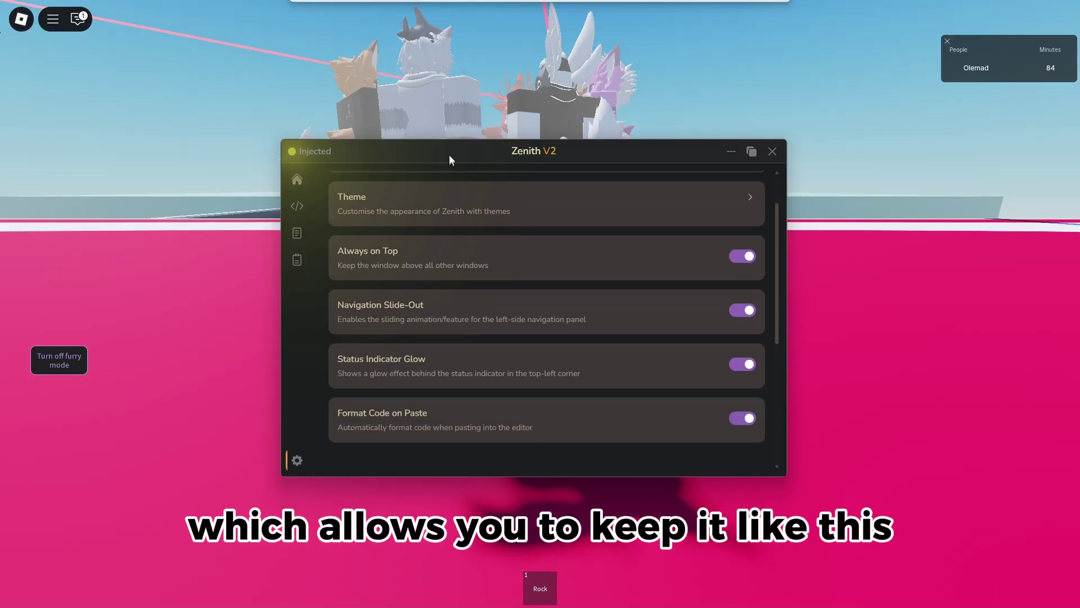
{"action": "left_click_drag", "start_coordinate": [449, 155], "coordinate": [472, 180]}
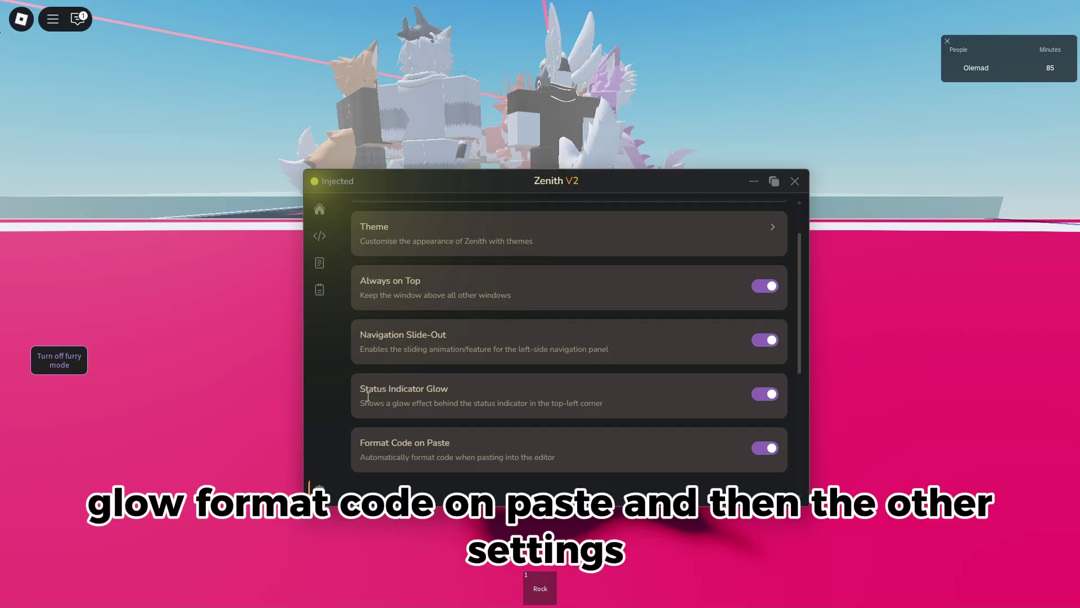
{"action": "left_click", "coordinate": [320, 490]}
{"action": "left_click", "coordinate": [416, 364]}
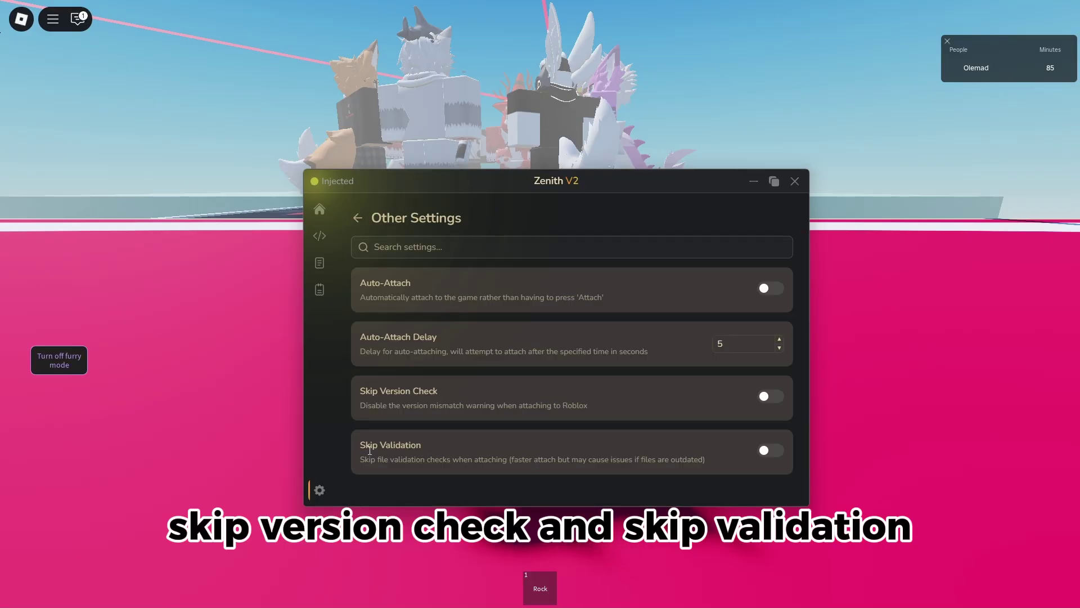
{"action": "left_click", "coordinate": [320, 236]}
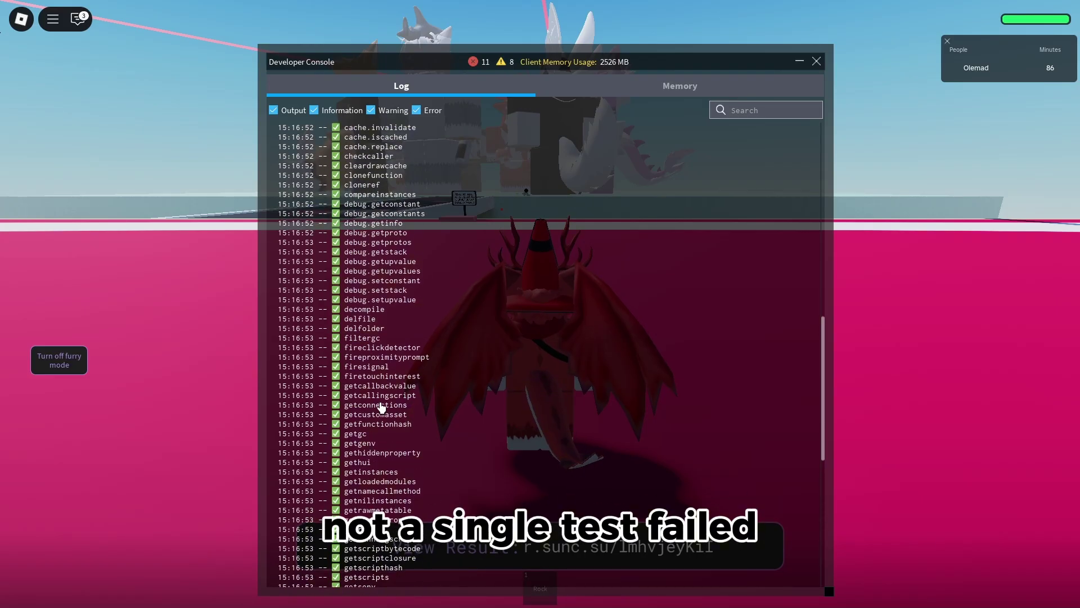
- Examine the sUNC test results in the Developer Console log and close the console
{"action": "scroll", "coordinate": [388, 408], "scroll_direction": "up", "scroll_amount": 5}
{"action": "scroll", "coordinate": [396, 407], "scroll_direction": "down", "scroll_amount": 5}
{"action": "scroll", "coordinate": [397, 406], "scroll_direction": "down", "scroll_amount": 2}
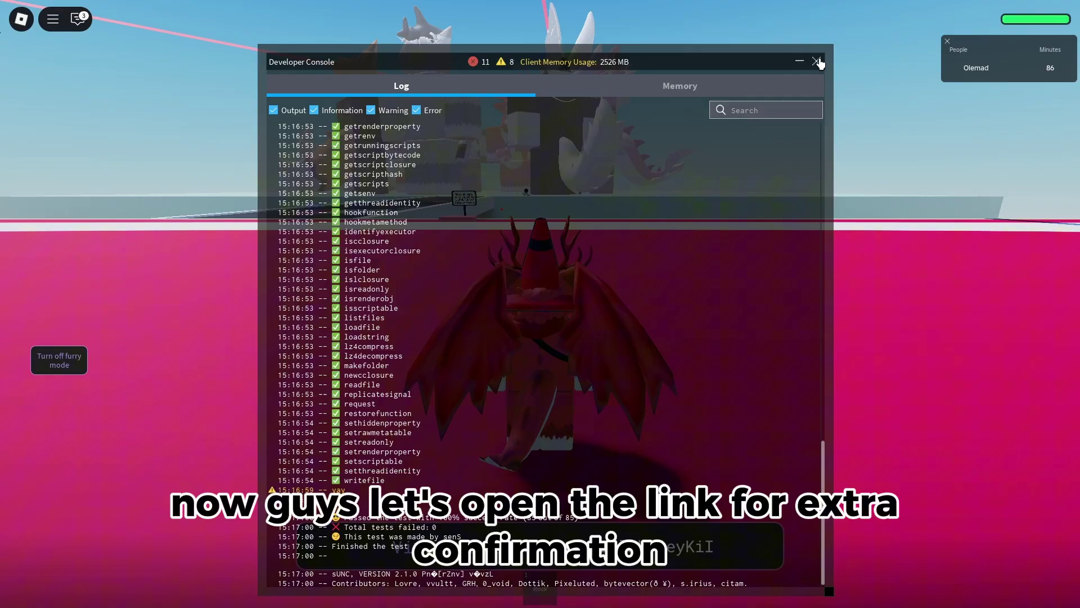
{"action": "left_click", "coordinate": [816, 61]}
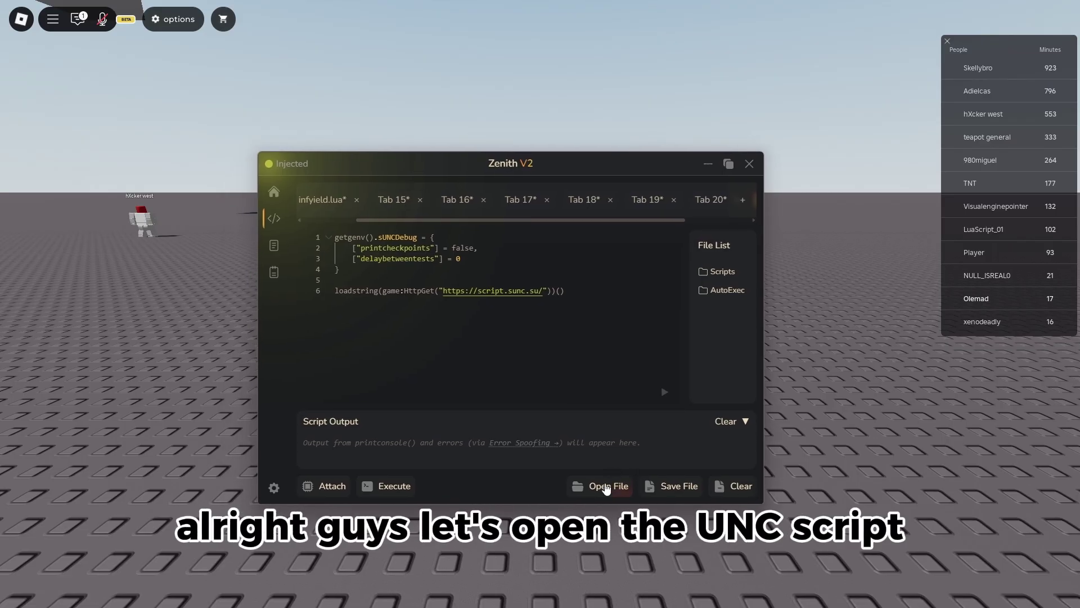
- Load the UNC test script from its file into the editor and execute it in the game
{"action": "left_click", "coordinate": [608, 487]}
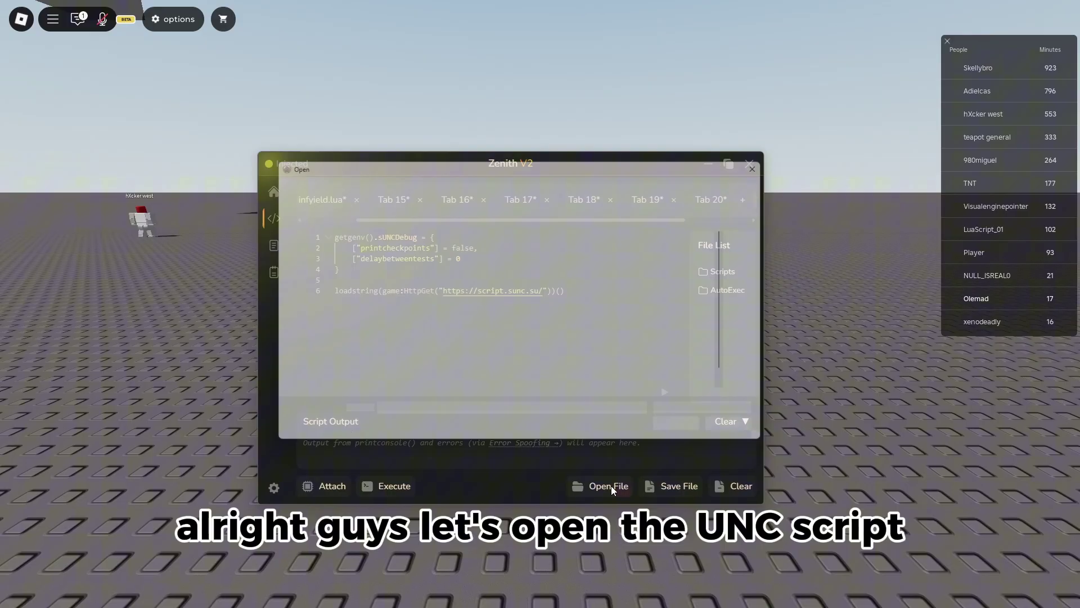
{"action": "double_click", "coordinate": [583, 368]}
{"action": "left_click", "coordinate": [392, 486]}
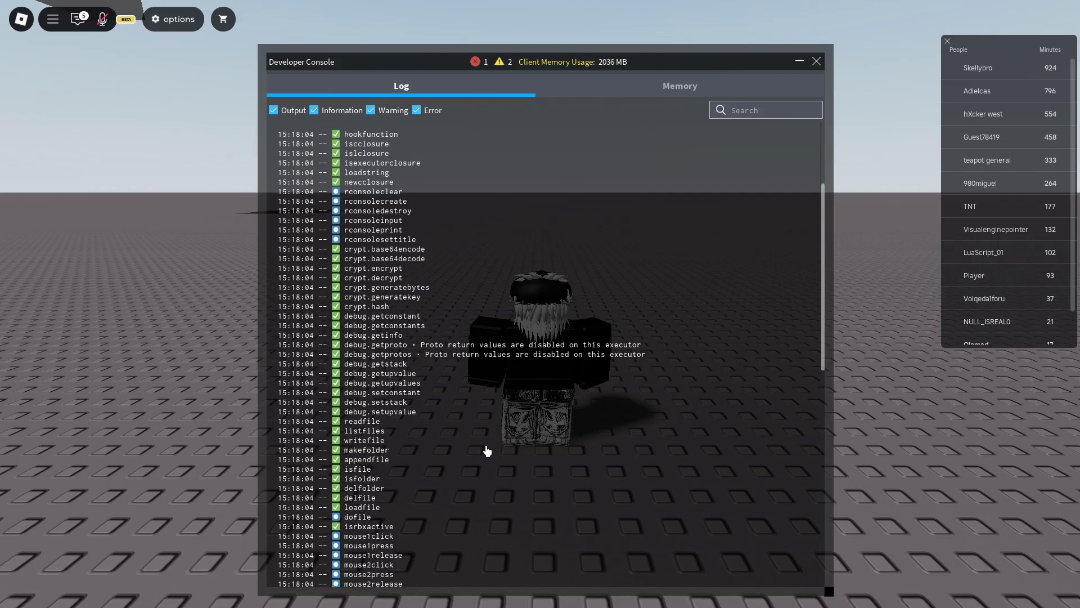
- Examine the UNC test log in the Developer Console, including the summary and the getscriptclosure and WebSocket.connect entries
{"action": "scroll", "coordinate": [487, 451], "scroll_direction": "up", "scroll_amount": 3}
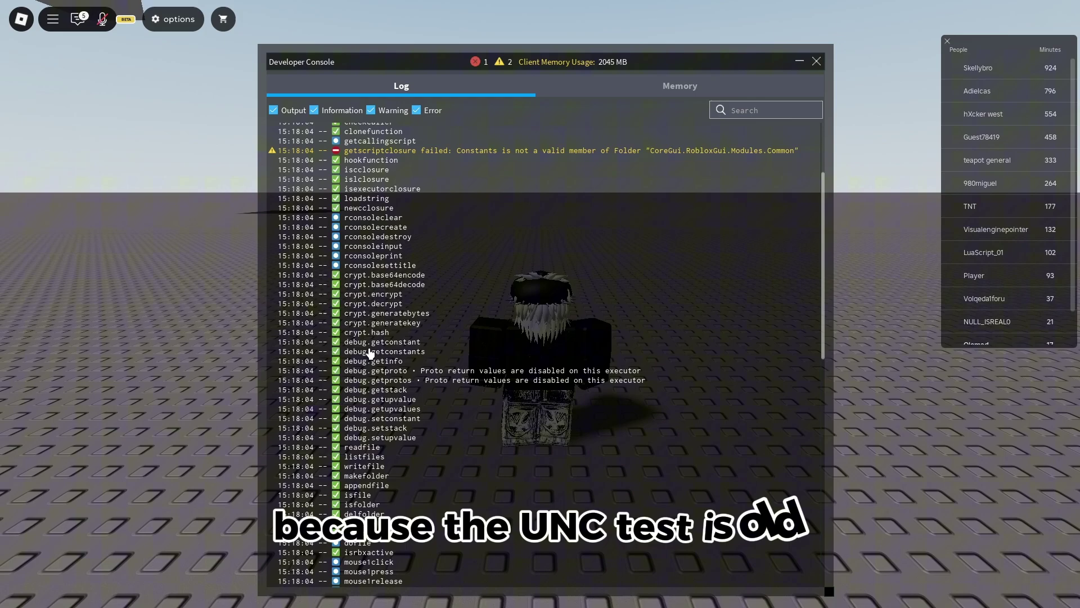
{"action": "scroll", "coordinate": [450, 352], "scroll_direction": "down", "scroll_amount": 8}
{"action": "scroll", "coordinate": [472, 358], "scroll_direction": "down", "scroll_amount": 10}
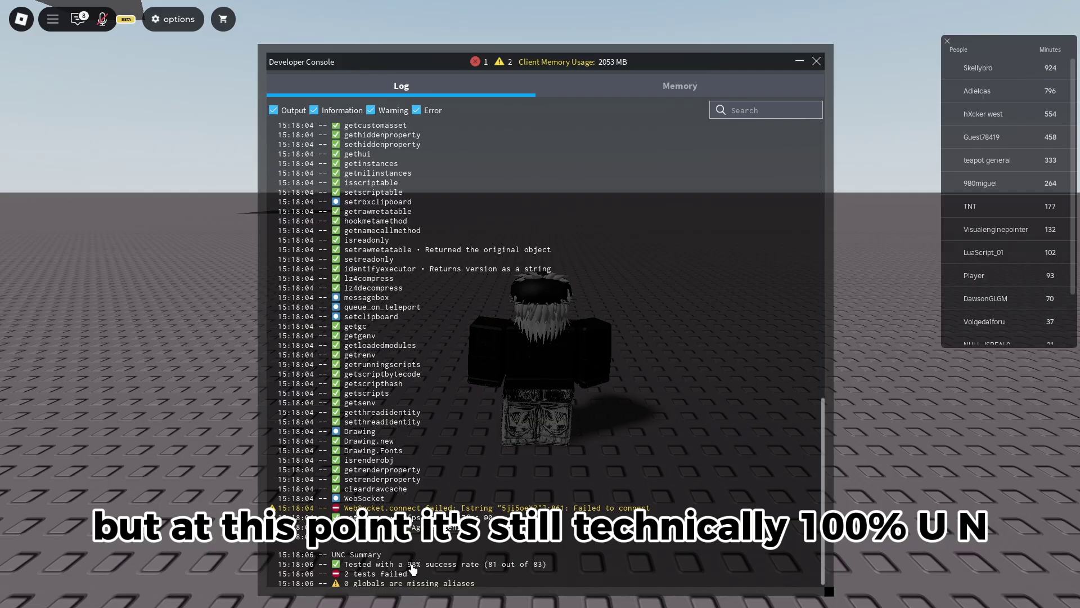
{"action": "scroll", "coordinate": [465, 366], "scroll_direction": "up", "scroll_amount": 20}
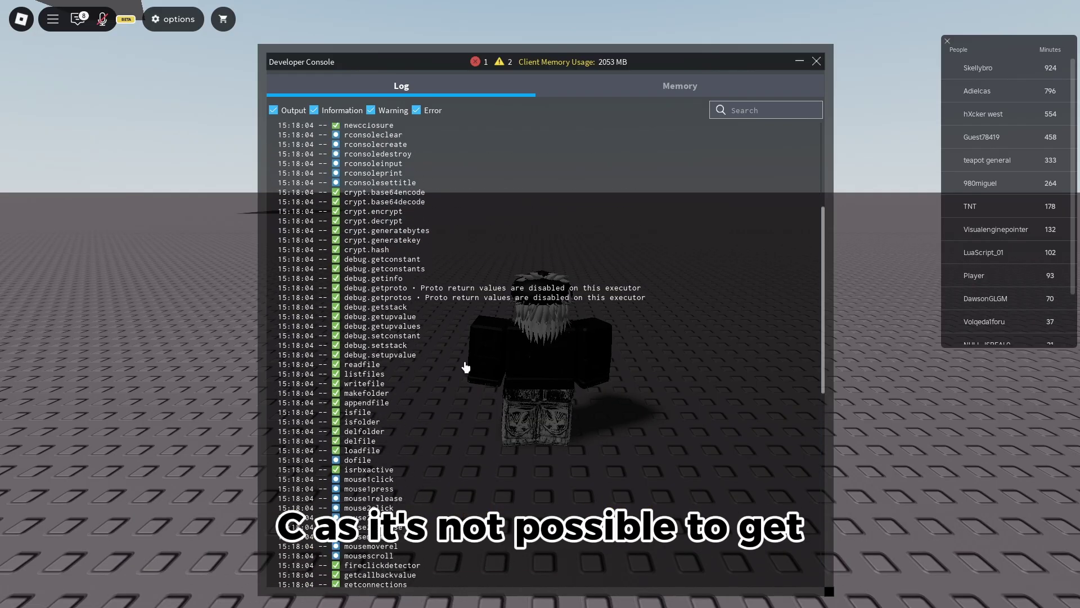
{"action": "scroll", "coordinate": [338, 349], "scroll_direction": "down", "scroll_amount": 18}
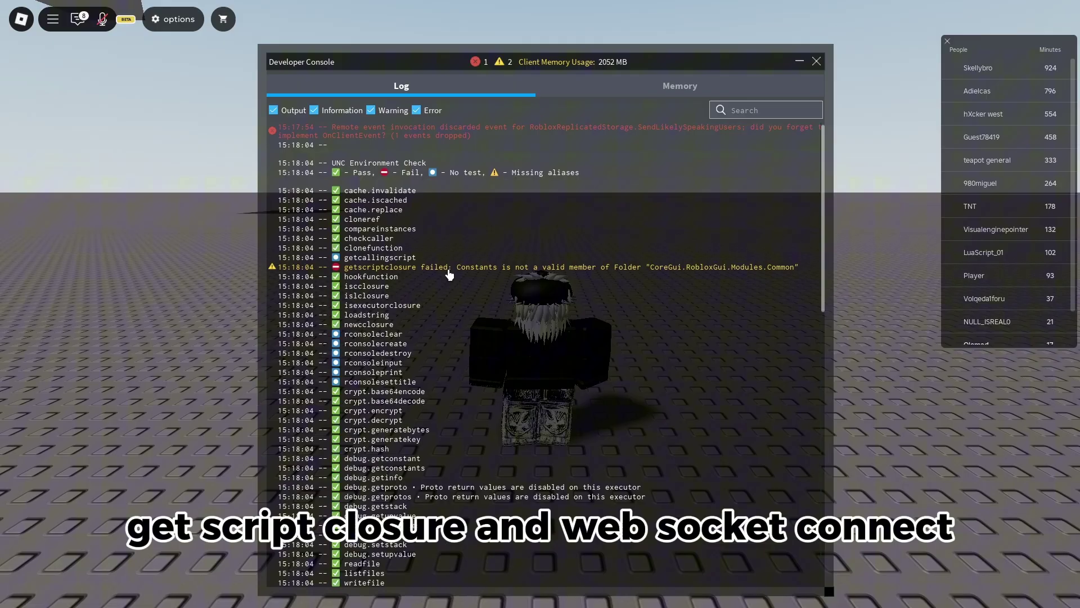
{"action": "scroll", "coordinate": [342, 427], "scroll_direction": "down", "scroll_amount": 2}
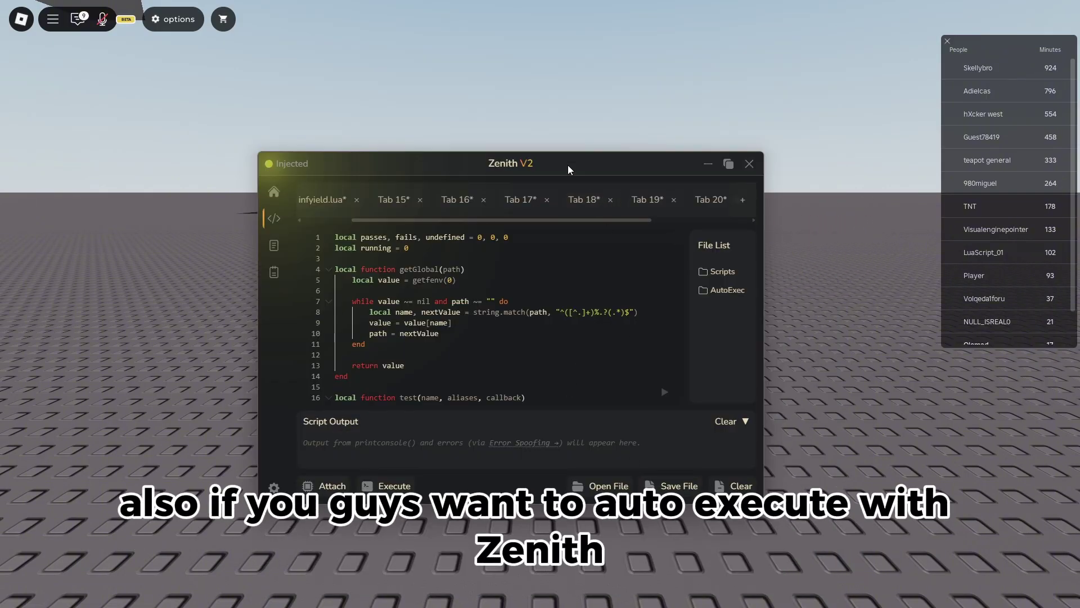
- Show the AutoExec script folder in File Explorer and minimize the Zenith window to return to the game
{"action": "left_click_drag", "start_coordinate": [568, 170], "coordinate": [436, 158]}
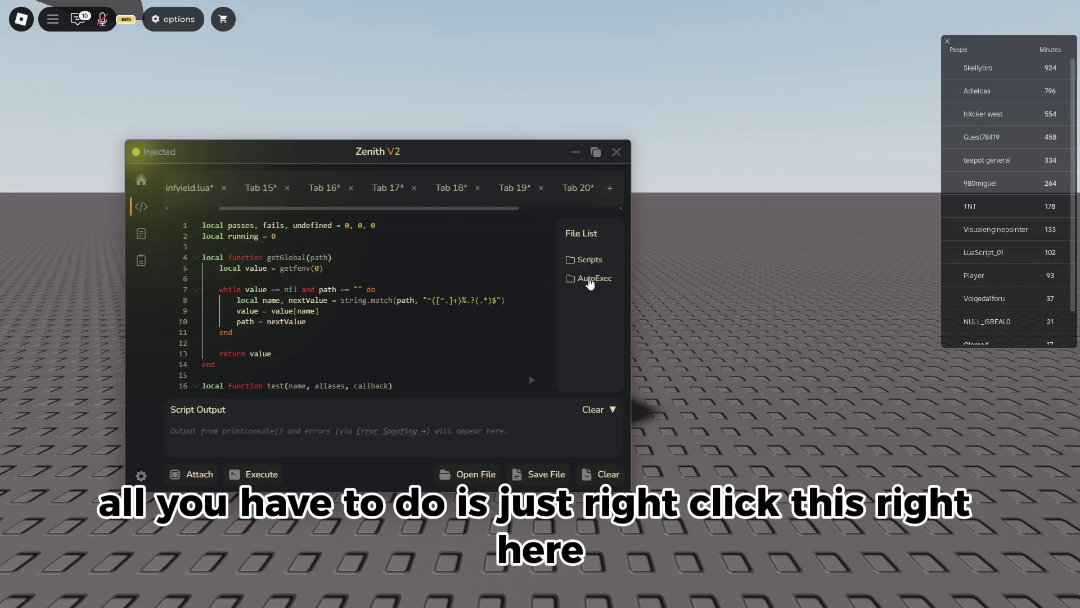
{"action": "right_click", "coordinate": [590, 285]}
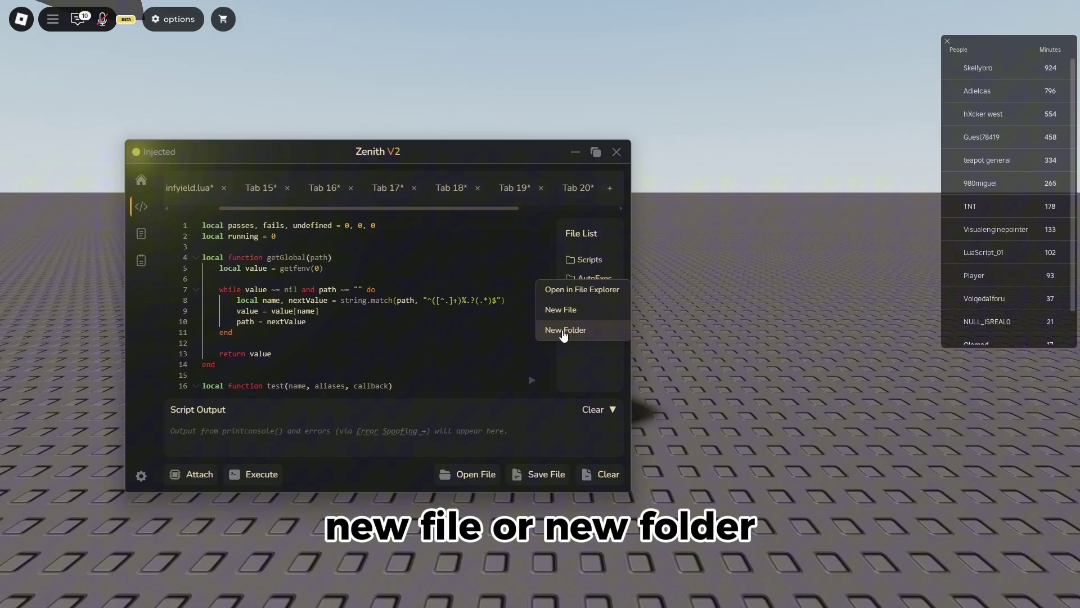
{"action": "left_click", "coordinate": [582, 290]}
{"action": "left_click_drag", "start_coordinate": [755, 79], "coordinate": [907, 178]}
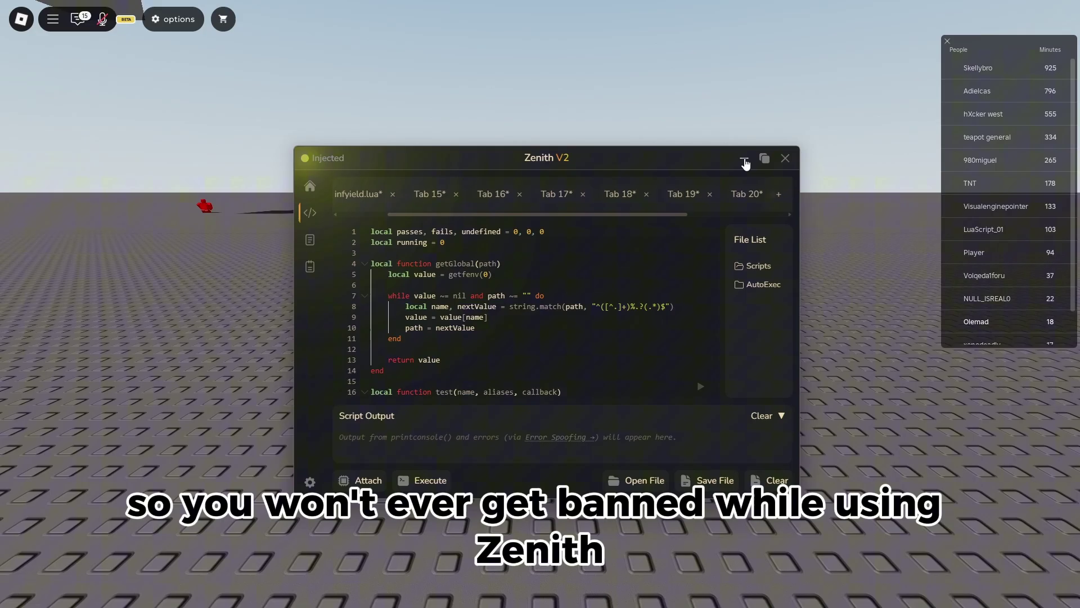
{"action": "left_click", "coordinate": [743, 163]}
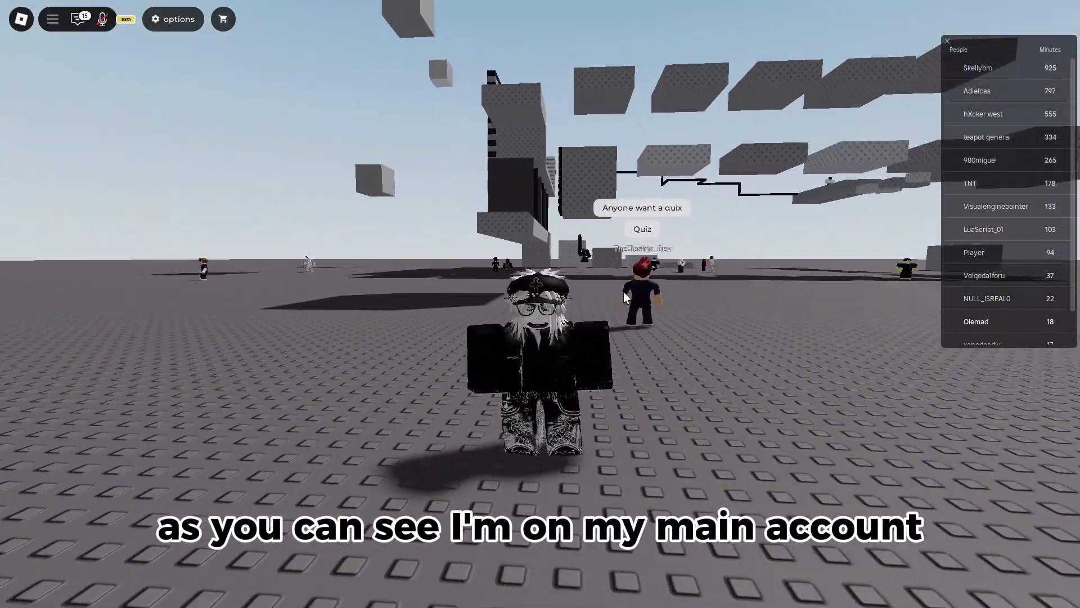